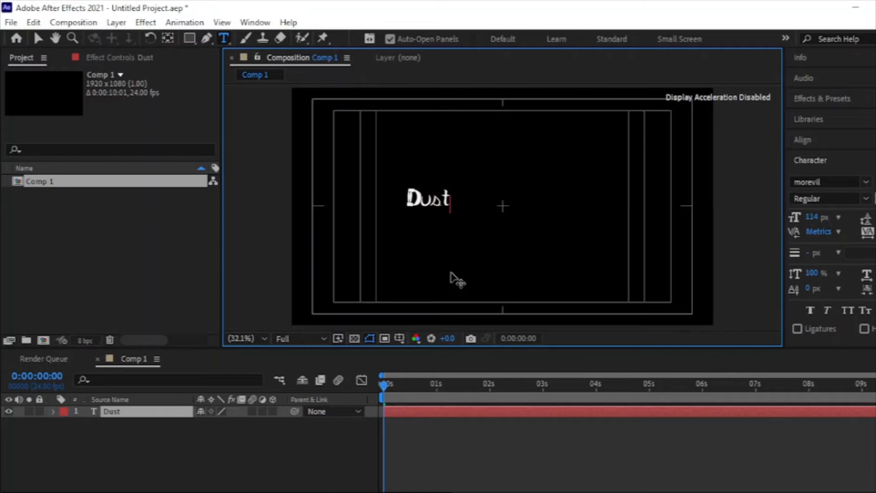
Scale up the Dust text so it spans roughly the middle half of the composition frame
key("BackSpace")
left_click(38, 38)
left_click_drag(450, 194, 511, 192)
left_click_drag(574, 197, 598, 196)
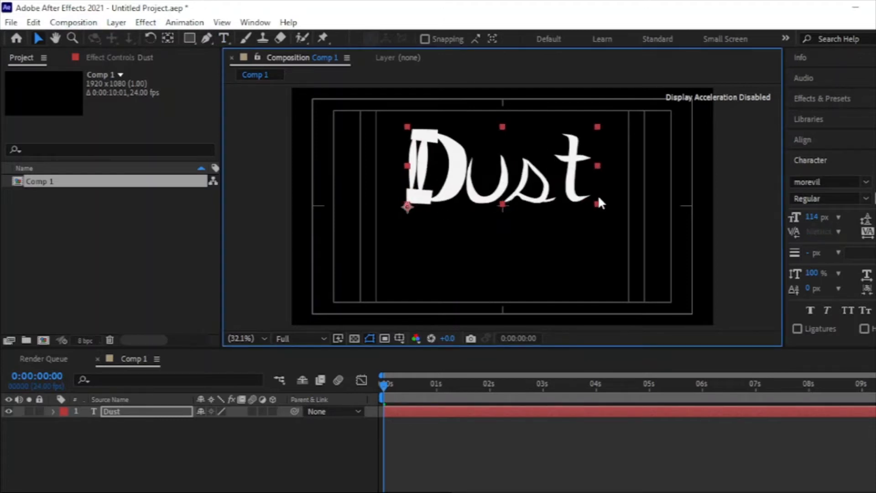
Move the Dust text lower and centre it horizontally and vertically in the composition
left_click_drag(450, 178, 450, 197)
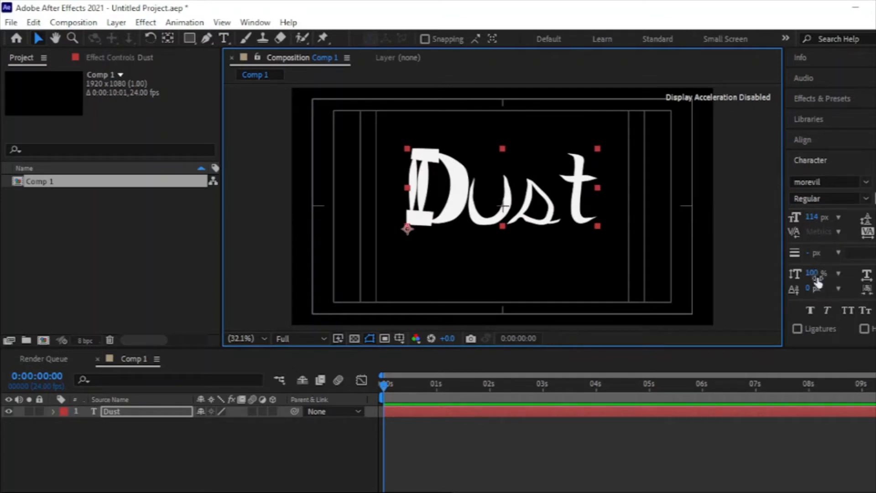
left_click(828, 147)
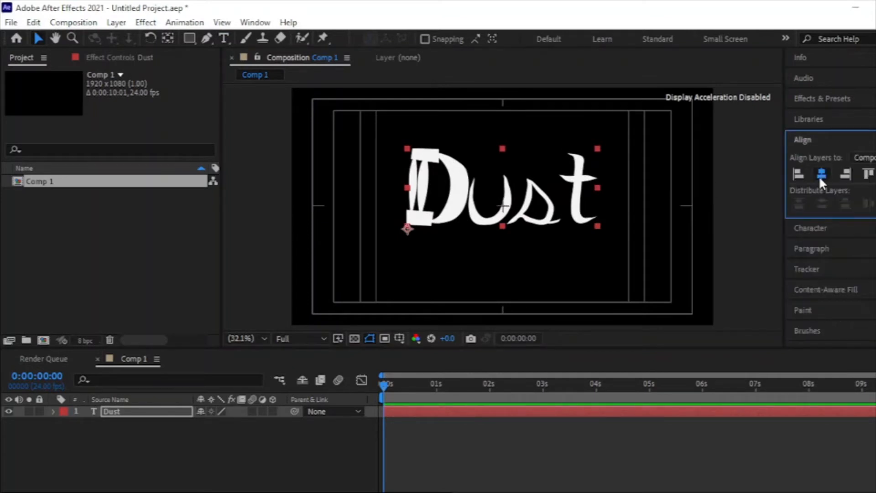
left_click(874, 176)
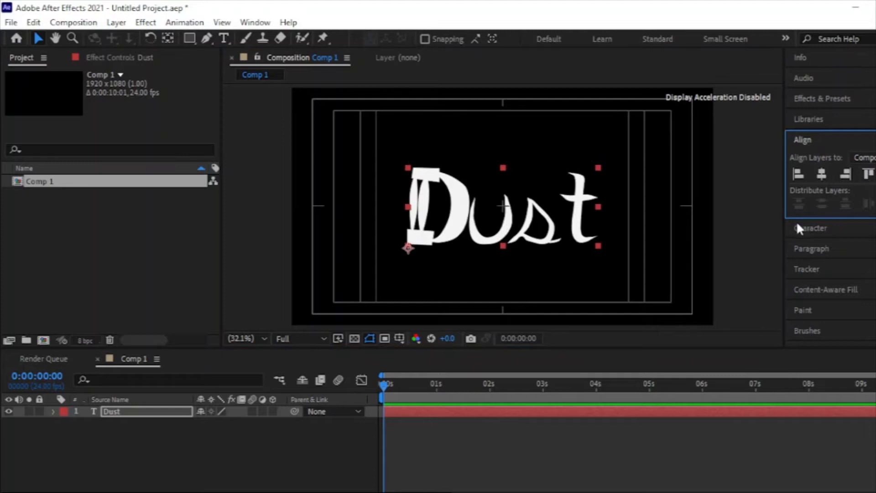
Set the Dust text's font to Myriad Pro and turn on All Caps
left_click(809, 229)
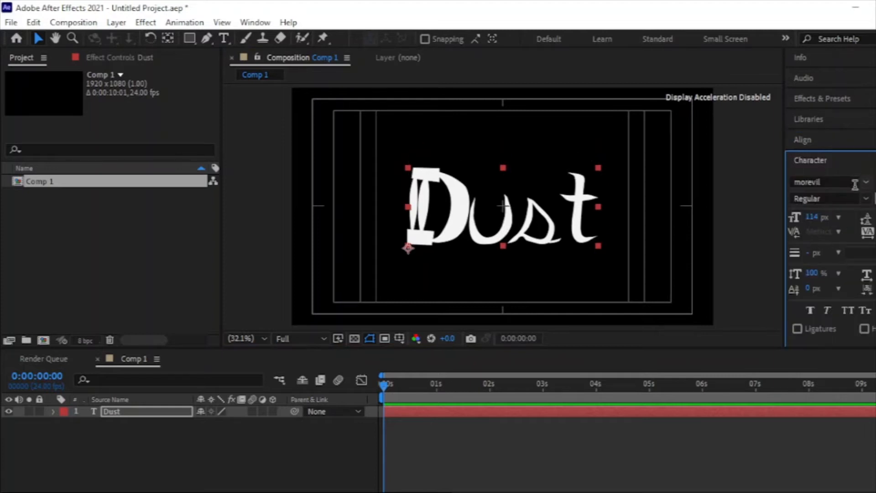
left_click(820, 181)
type("myriad")
left_click(723, 292)
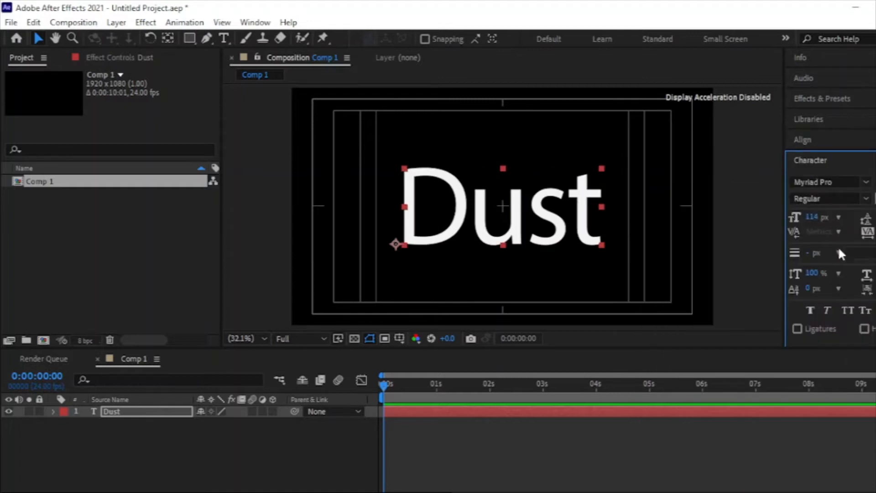
left_click(848, 311)
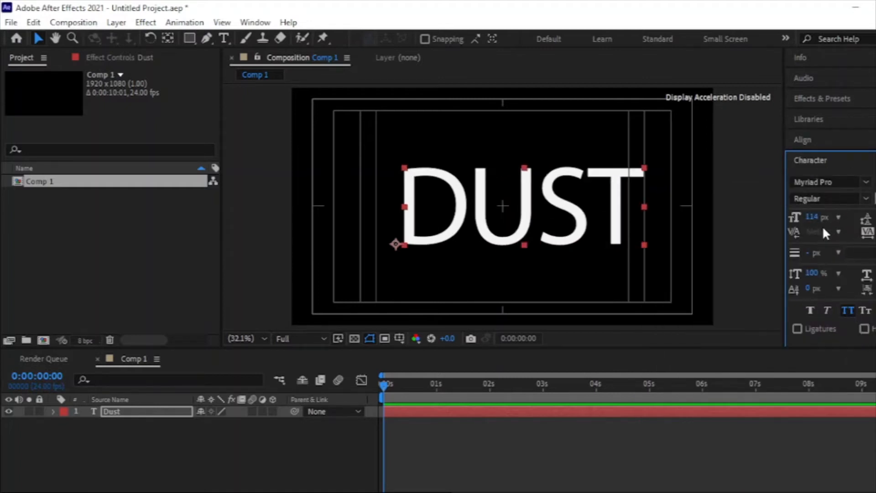
Set the DUST text's font size to 94 px and centre it in the composition both horizontally and vertically
left_click_drag(811, 220, 802, 227)
left_click(802, 139)
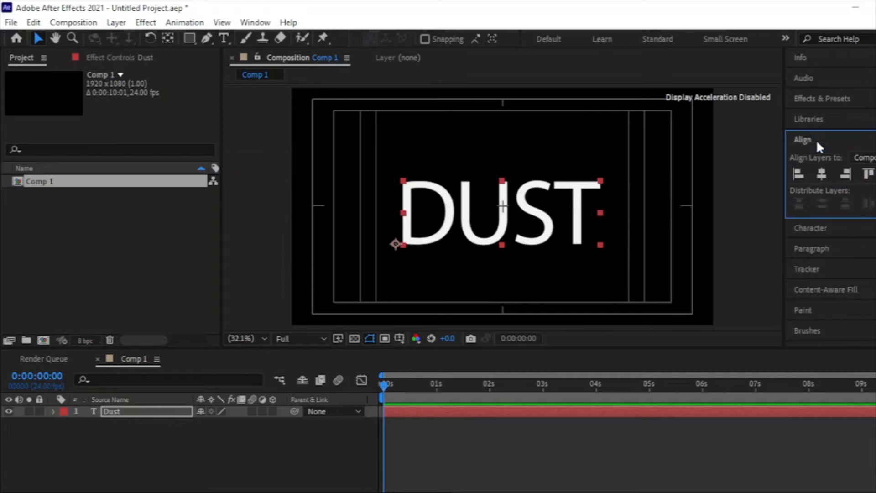
left_click(820, 178)
left_click(875, 175)
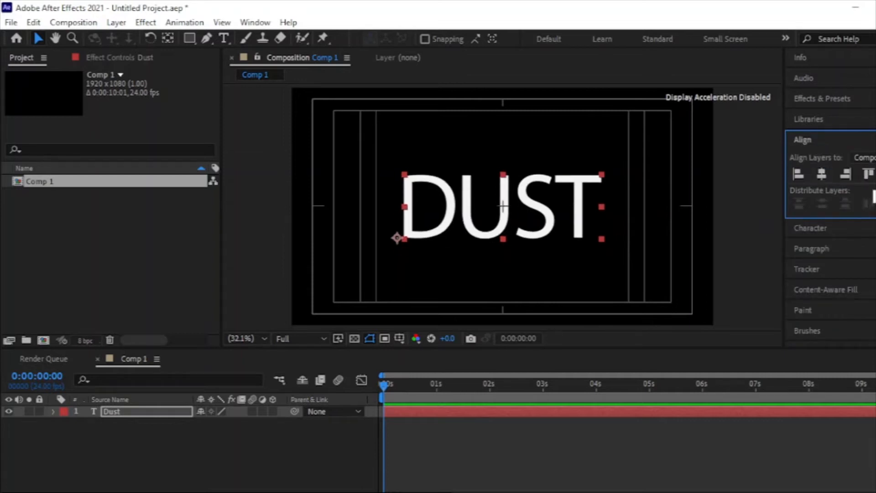
Change the fill colour of the DUST text to a bright orange with a hue of about 32°
left_click(137, 412)
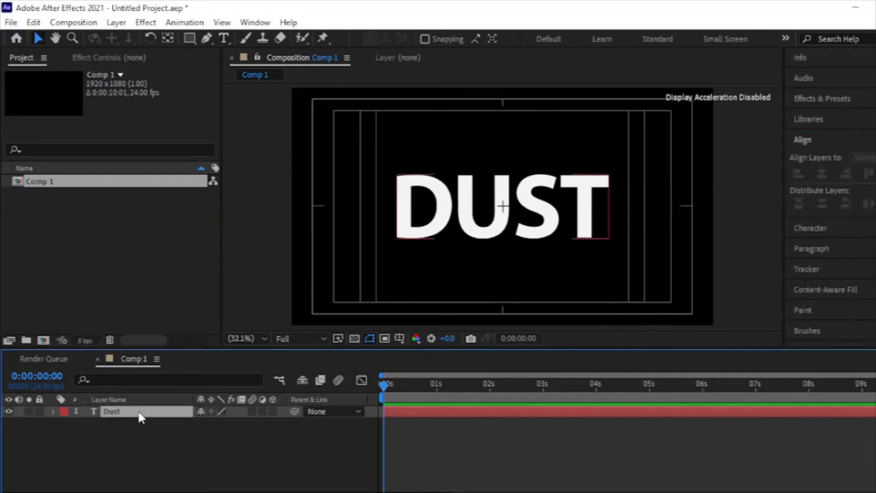
left_click(802, 228)
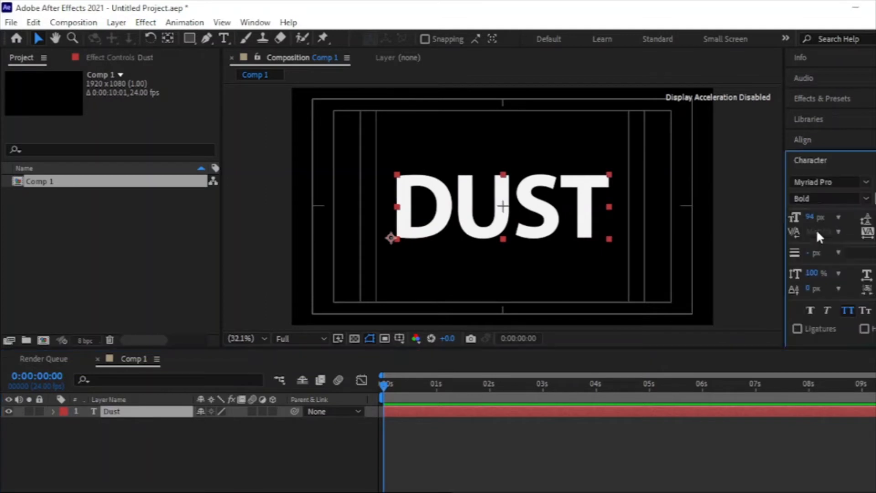
left_click(836, 226)
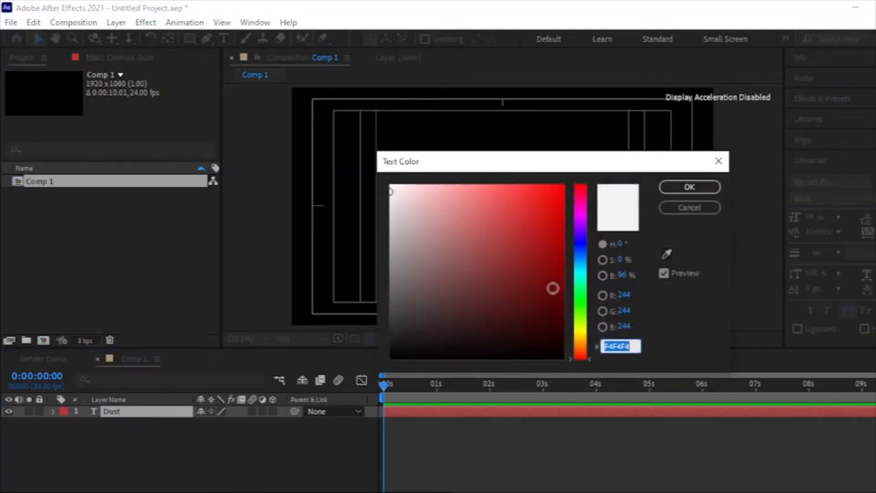
left_click(584, 339)
left_click(578, 346)
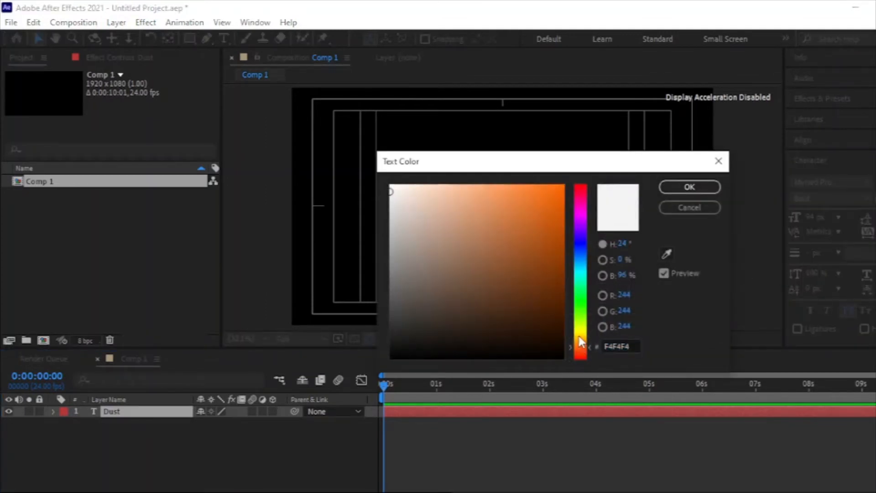
left_click_drag(578, 342, 578, 336)
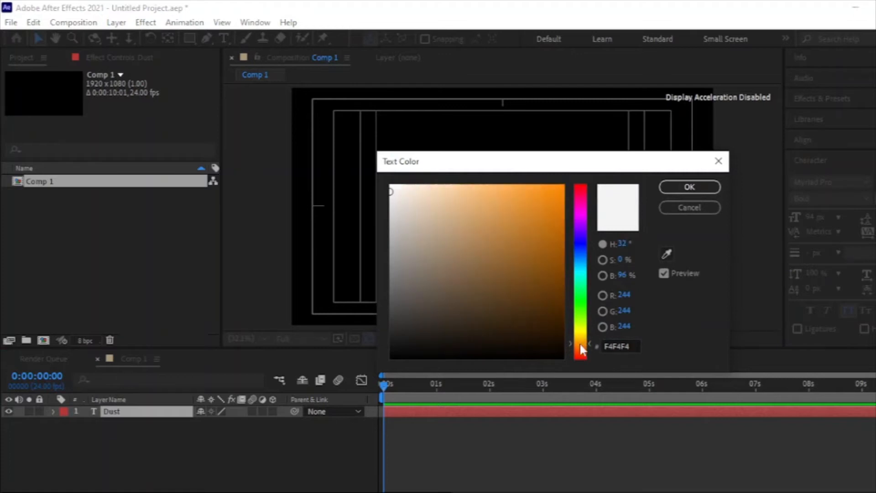
left_click(553, 287)
left_click(689, 187)
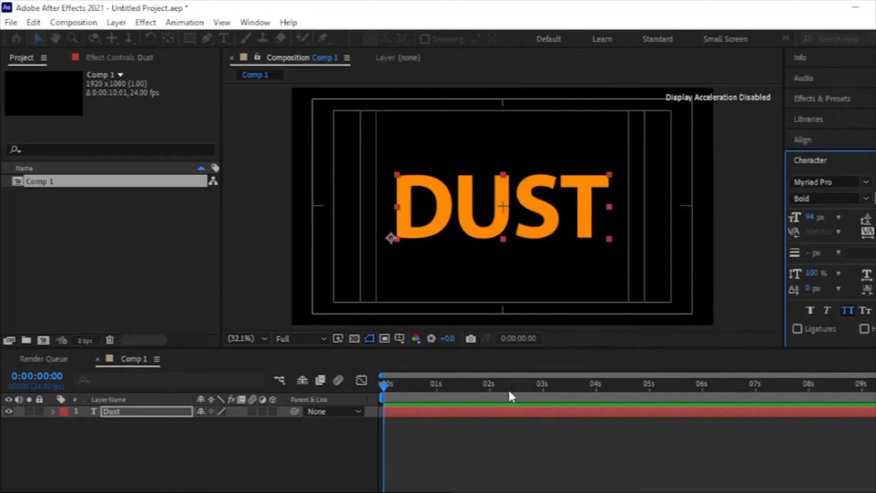
left_click(511, 398)
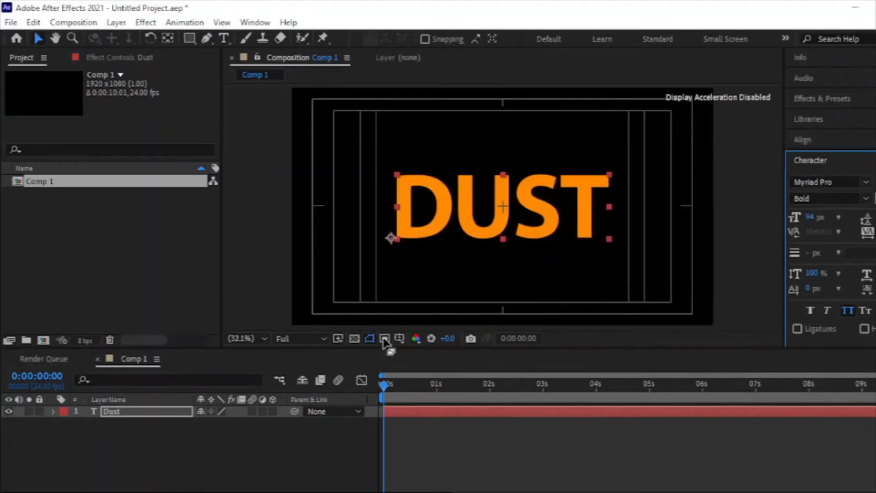
Duplicate the Dust text layer and rename the copy as particle
key("ctrl+d")
right_click(157, 412)
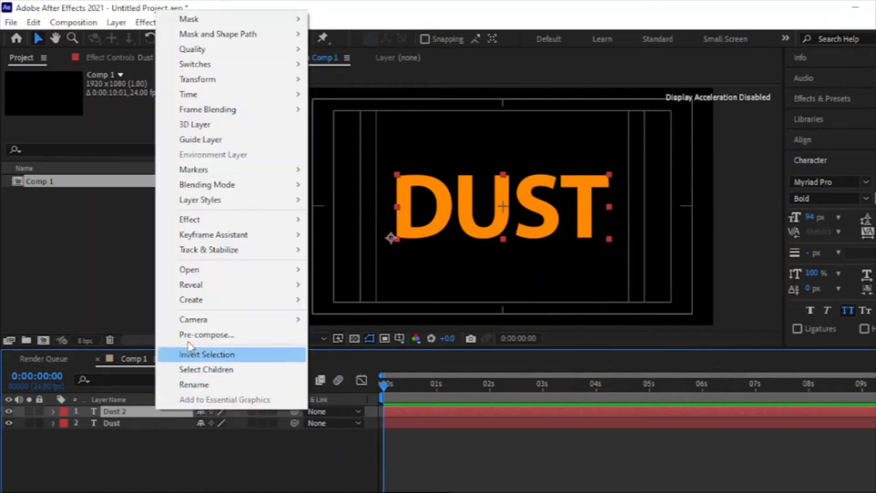
left_click(196, 384)
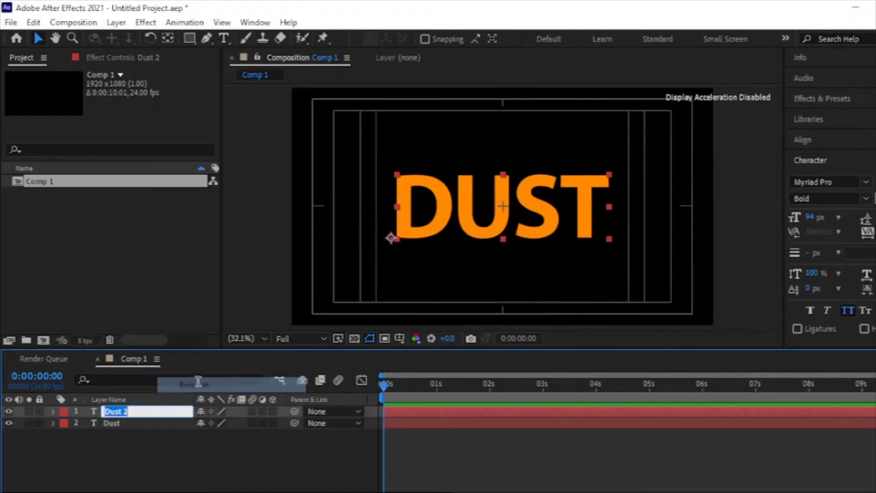
type("perticle")
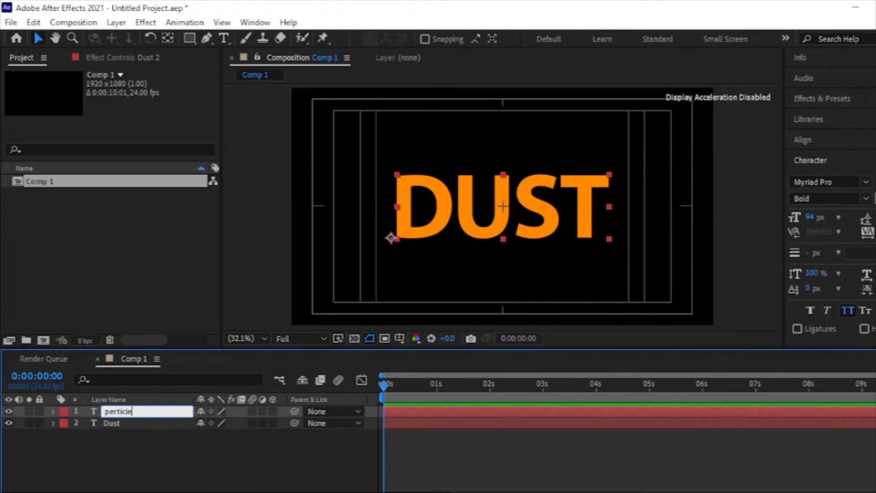
left_click(113, 410)
key("BackSpace")
type("a")
Search the effects for "cc comp" and apply CC Composite to the particle layer
left_click(830, 99)
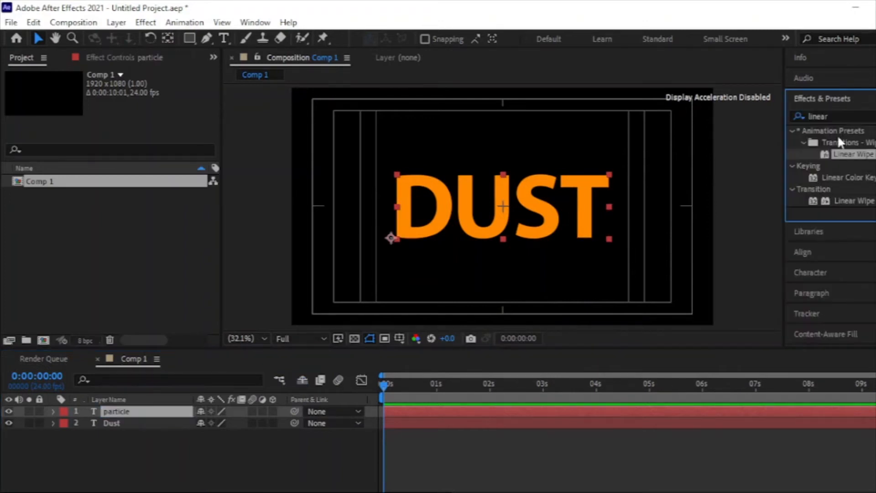
left_click(845, 119)
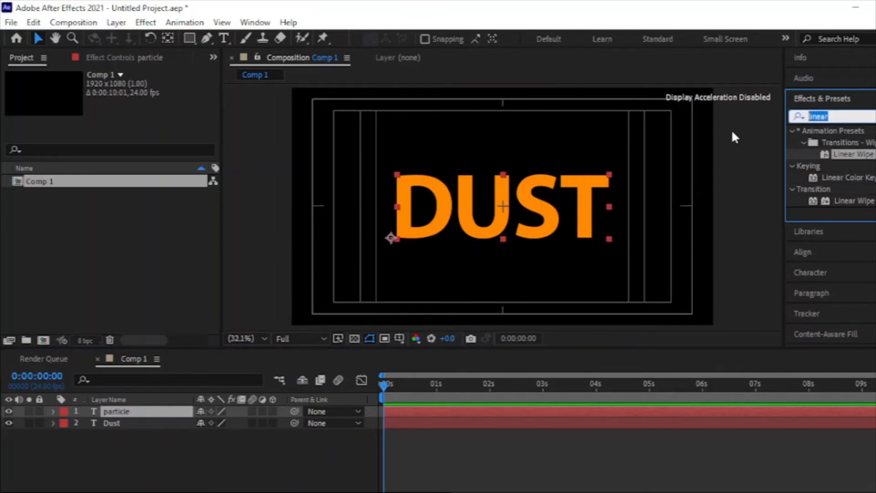
type("cc comp")
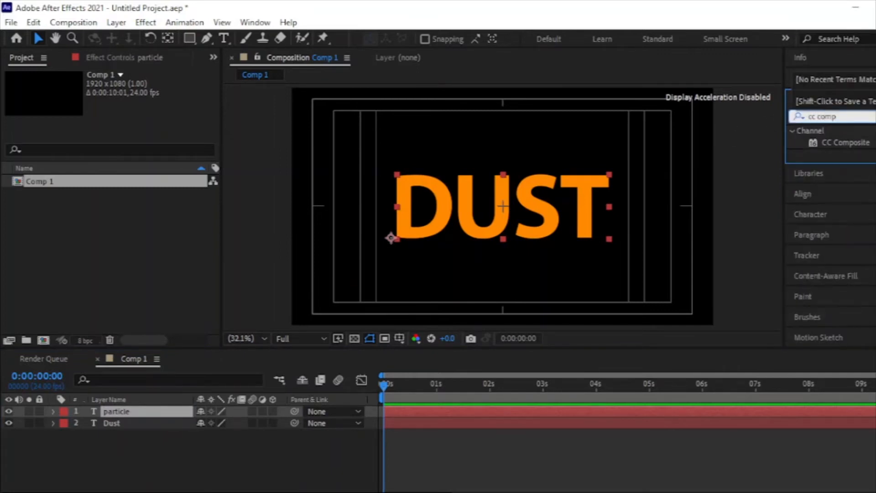
double_click(858, 142)
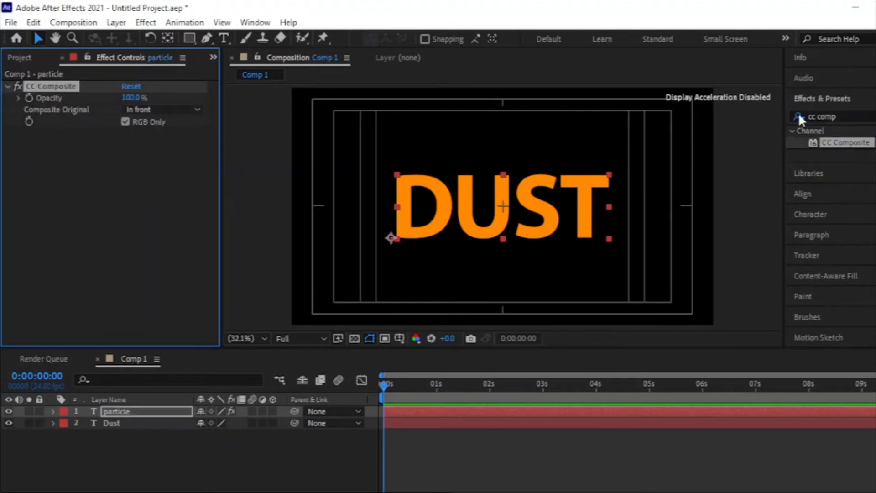
Search the effects for "cc par" and apply CC Particle Systems II to the particle layer
left_click(850, 109)
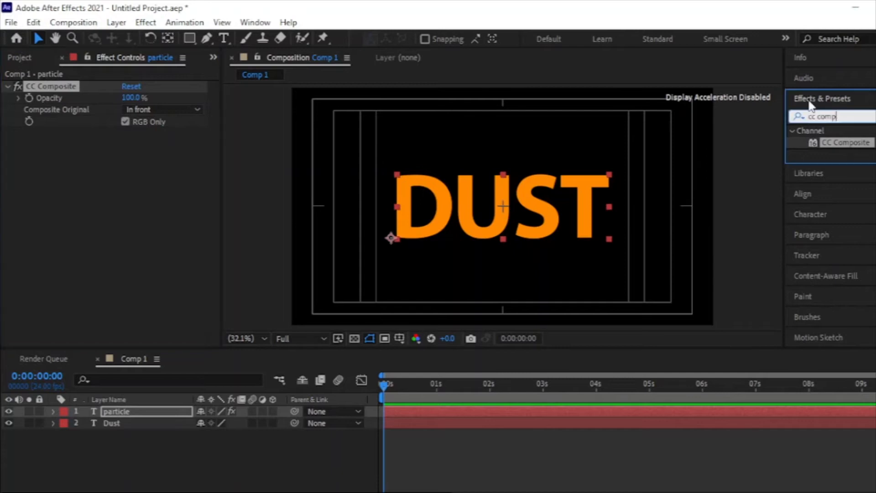
key("BackSpace")
key("BackSpace")
key("BackSpace")
key("BackSpace")
key("BackSpace")
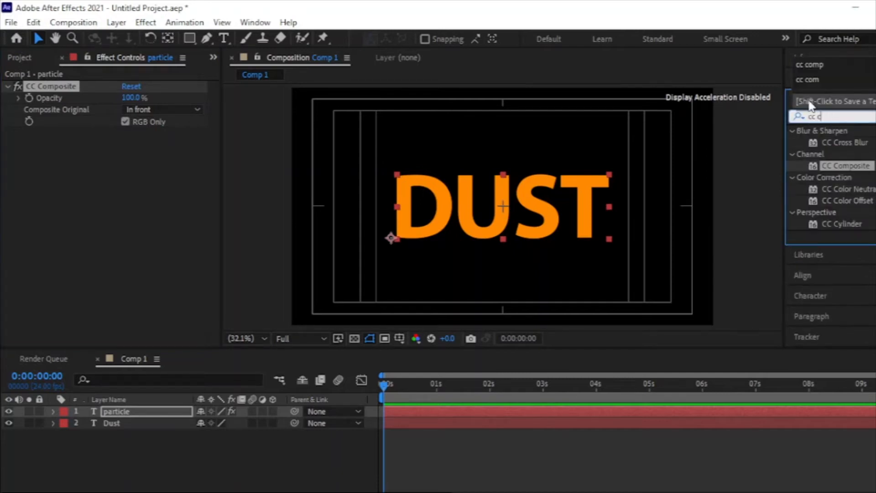
type("par")
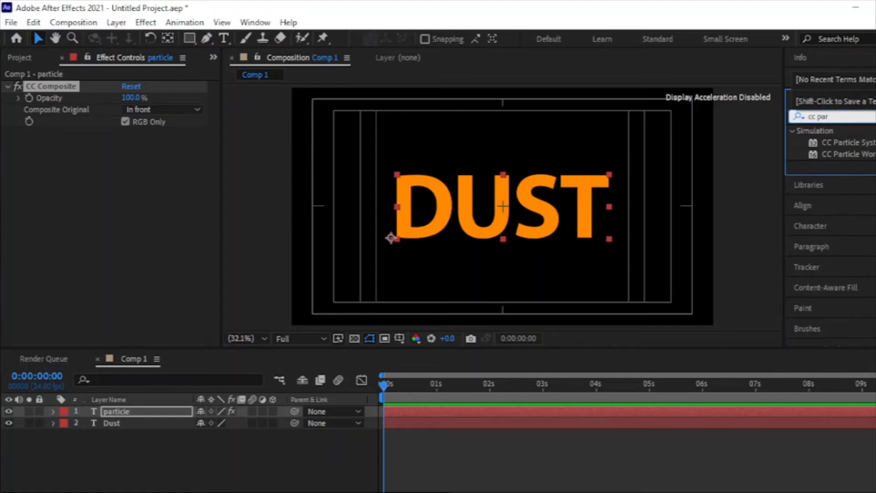
double_click(848, 142)
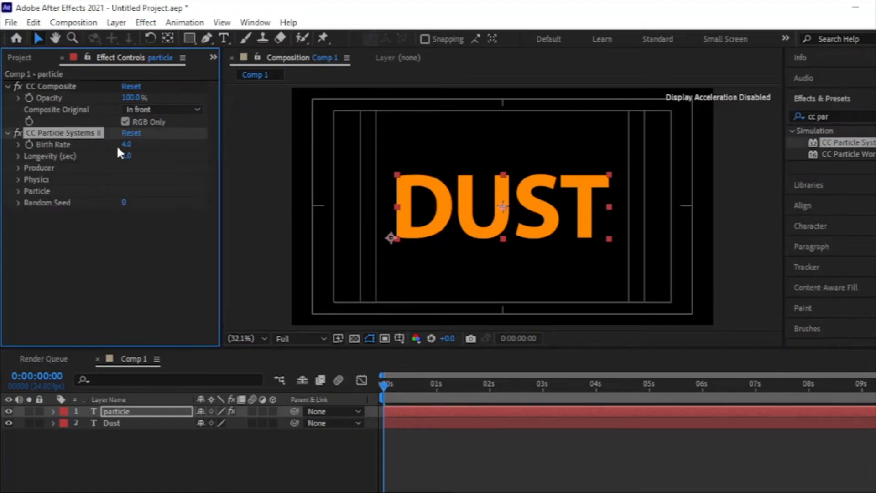
Enable Source Alpha Inherit in CC Particle Systems II and set the particles' Max Opacity to 30%
left_click(7, 85)
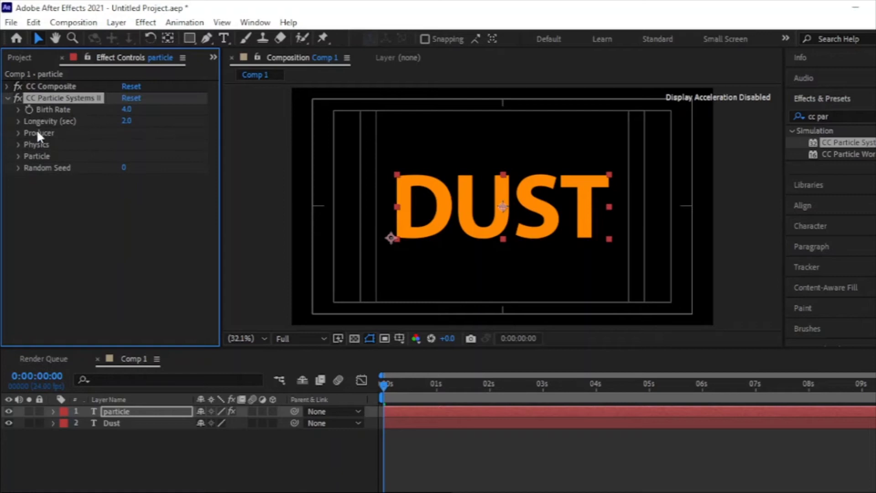
left_click(19, 155)
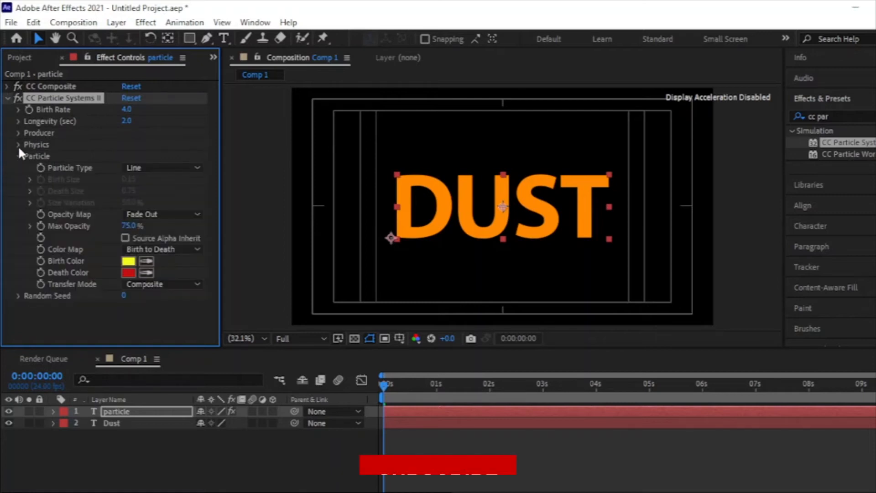
left_click(18, 145)
left_click(18, 132)
scroll(122, 173, "down", 2)
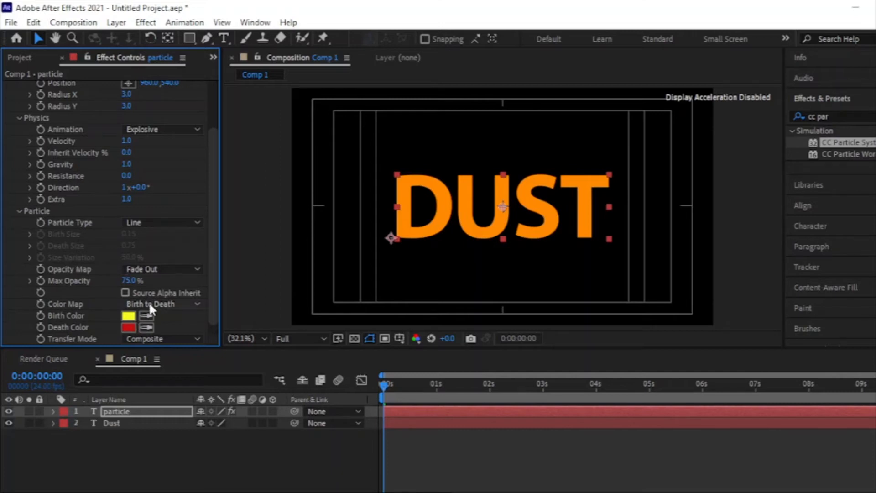
left_click(128, 292)
scroll(140, 278, "down", 1)
left_click(126, 270)
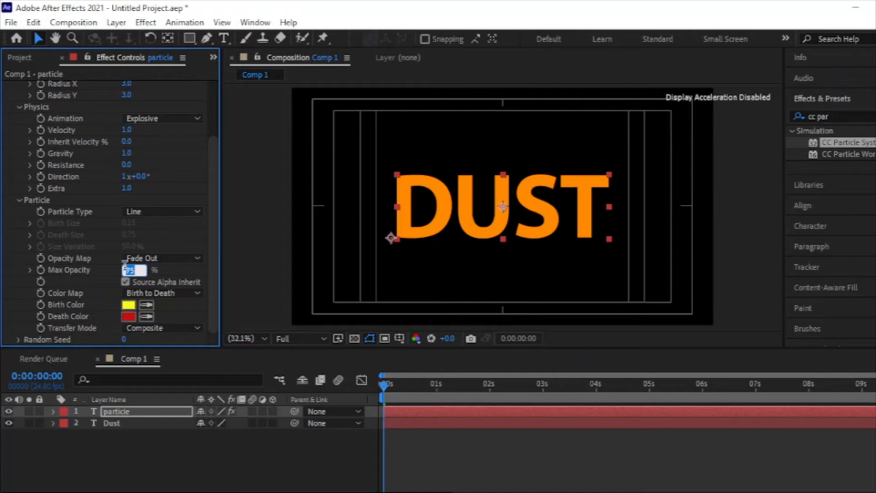
type("30")
key("Return")
Set the CC Particle Systems II Birth Rate to 50 and its Longevity to 4 seconds
scroll(115, 136, "up", 3)
scroll(114, 140, "up", 3)
left_click(127, 98)
type("50")
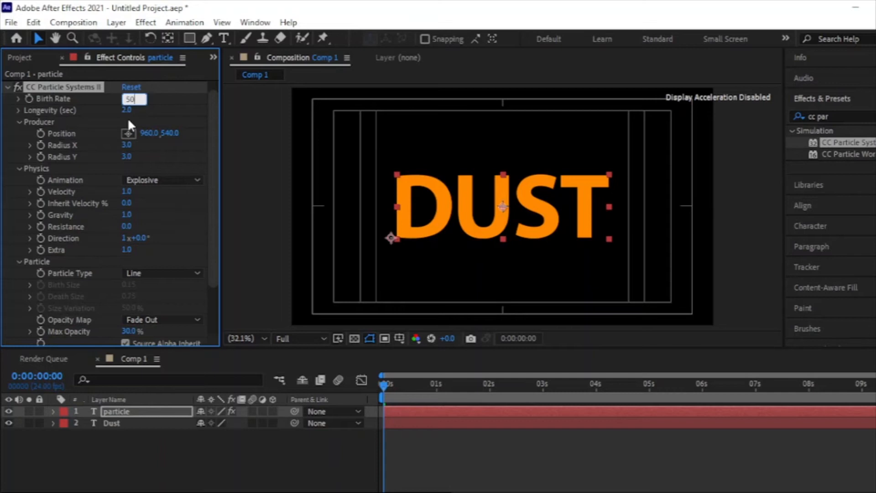
left_click(127, 110)
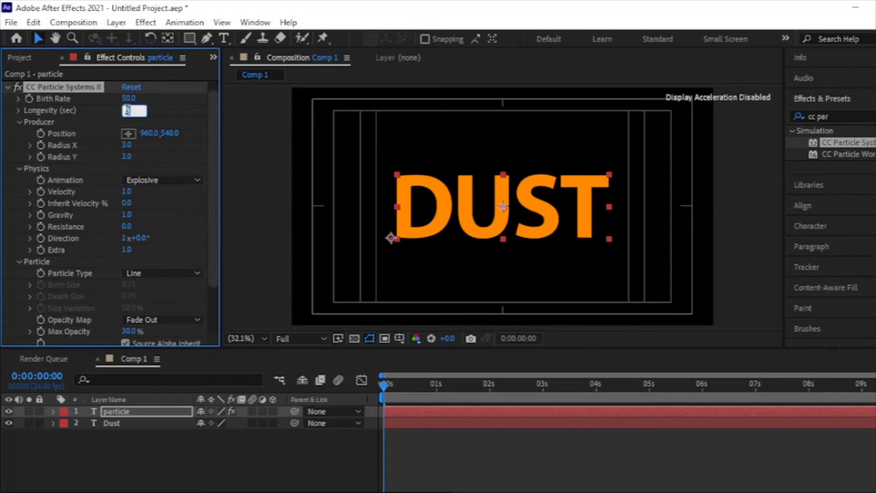
type("4")
key("Return")
scroll(161, 210, "down", 3)
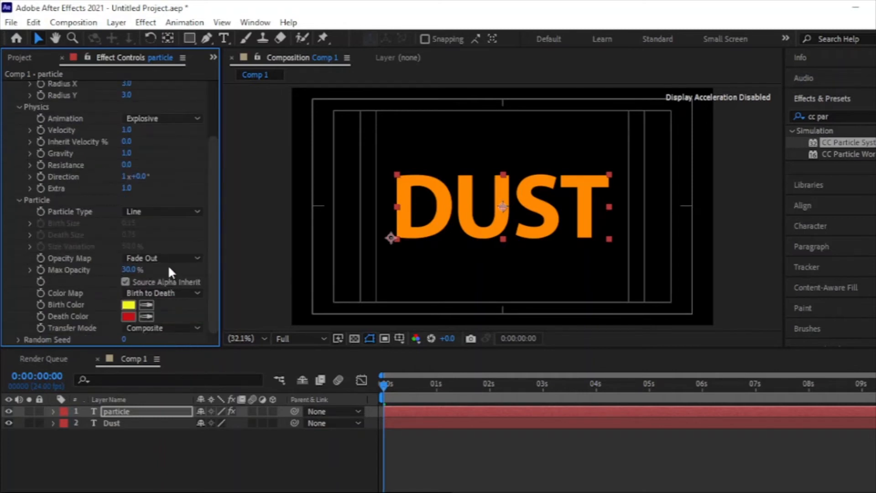
scroll(111, 194, "up", 3)
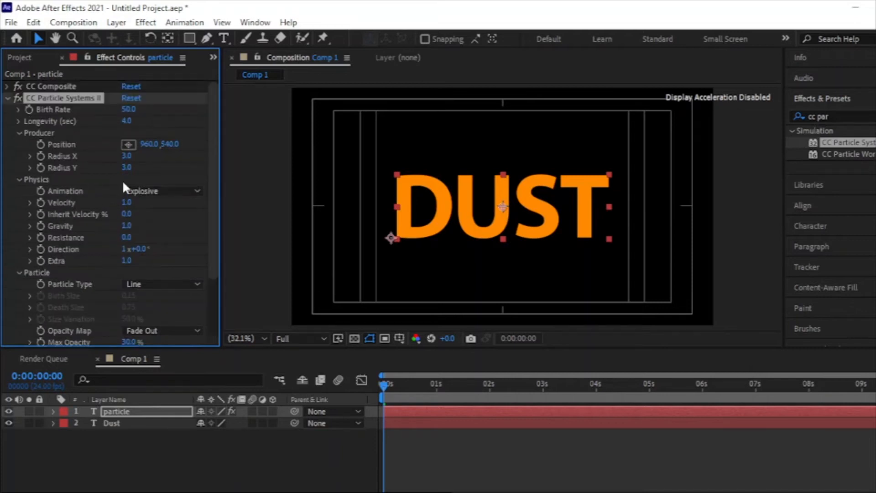
Set the particle producer's X position to 0 at the start of the timeline and enable keyframing for Position
scroll(110, 187, "down", 3)
scroll(114, 182, "up", 3)
left_click(149, 144)
type("0")
key("Return")
left_click(41, 144)
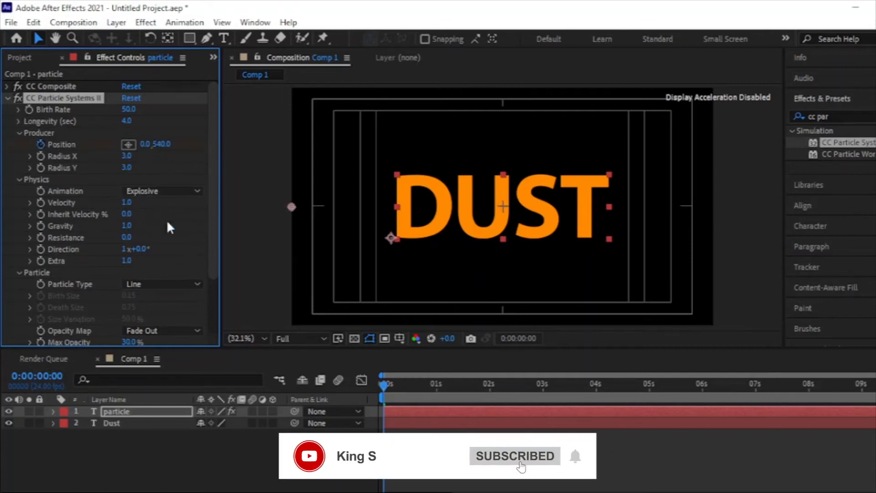
Keyframe the producer's X position at 1920 at 0:00:00:23
left_click(434, 385)
left_click(144, 144)
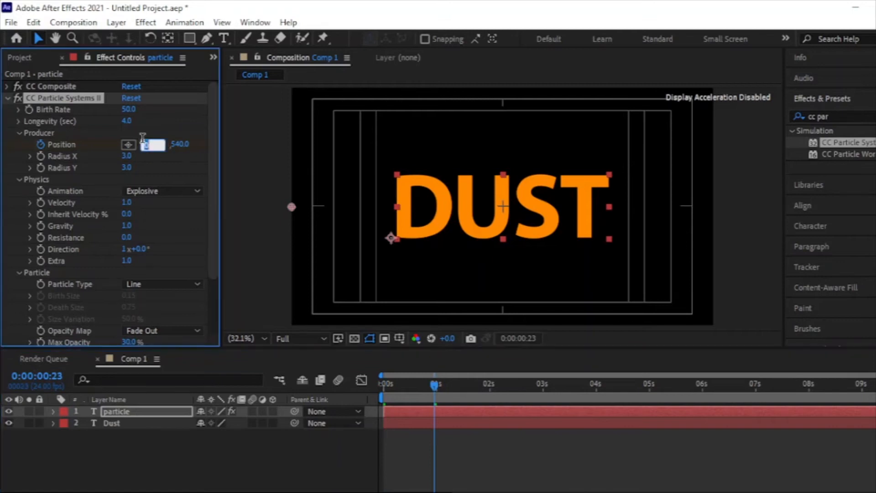
type("1920")
key("Return")
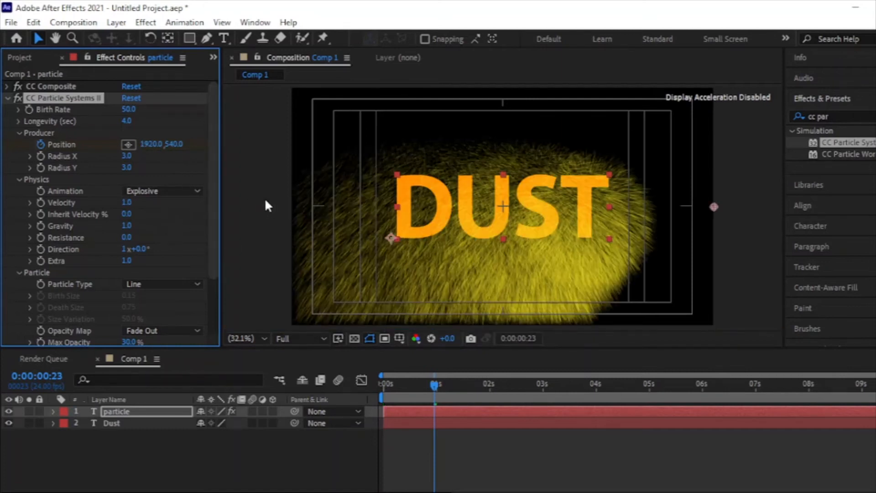
Reveal the particle layer's keyframes, move the second Position keyframe to about 2 seconds and preview the animation from the start
key("y")
key("u")
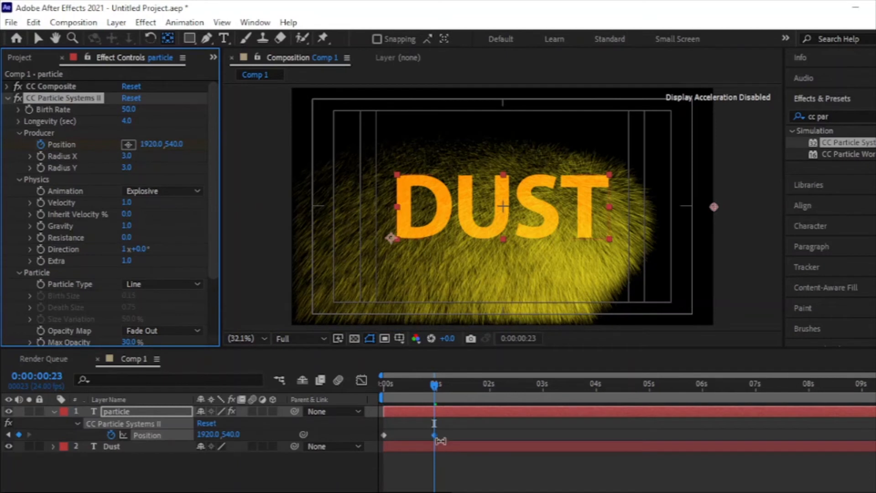
left_click_drag(436, 431, 477, 431)
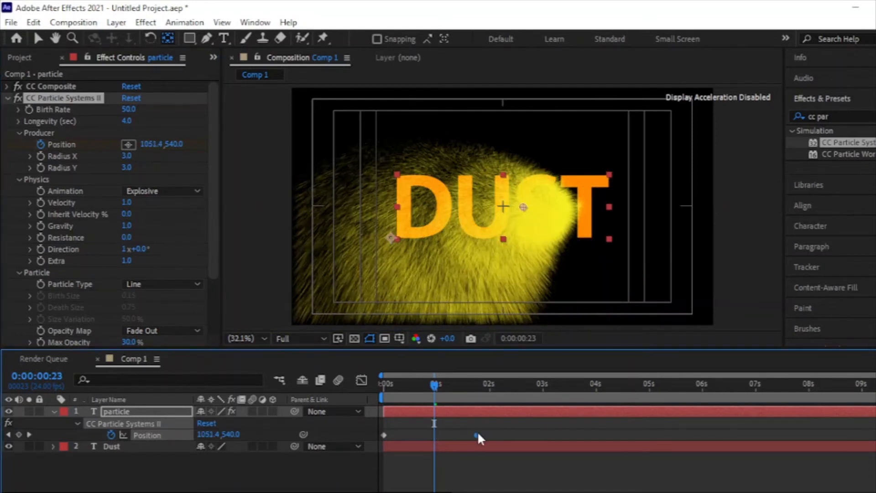
key("Home")
key("space")
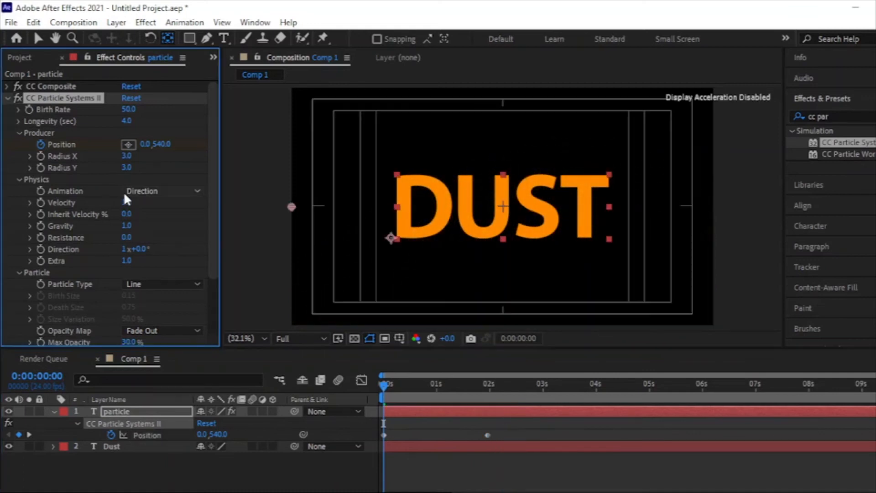
Set the particle physics Animation to Direction and the Velocity to 0.5
left_click(125, 191)
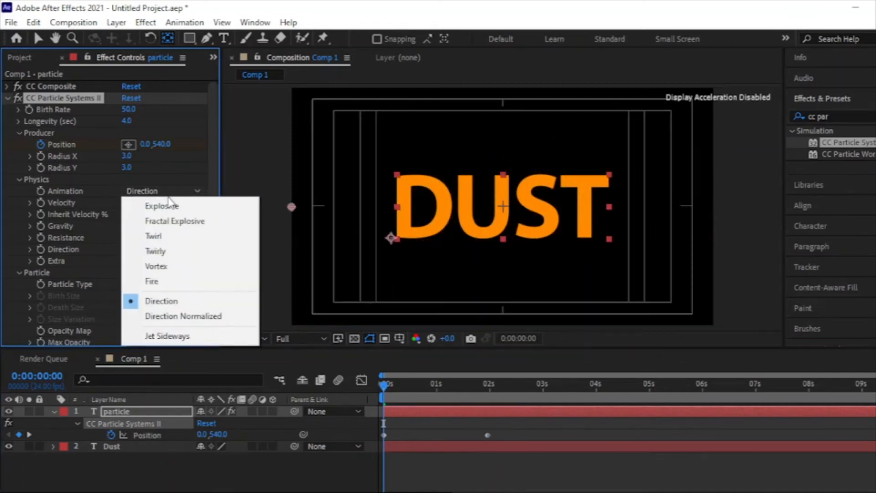
left_click(167, 301)
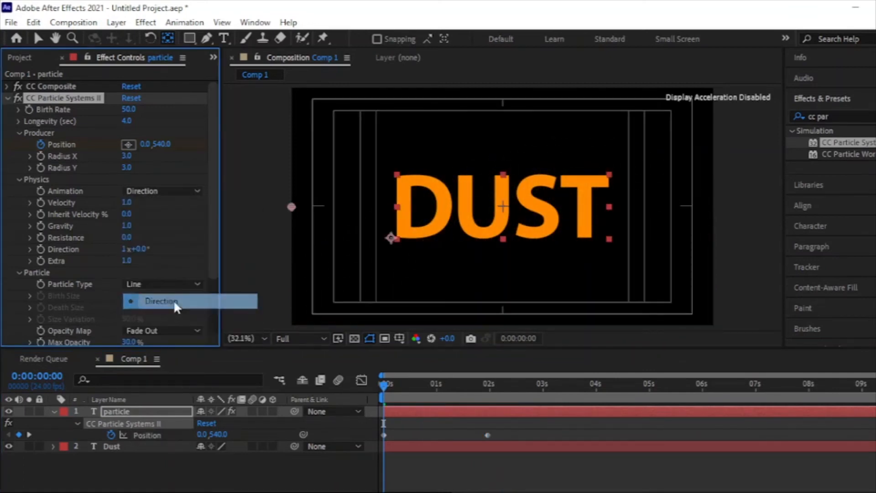
left_click(128, 202)
type("0.5")
key("Return")
Set the particle physics Inherit Velocity to 20%, Gravity to -0.4 and Resistance to 20
type("-")
type("0")
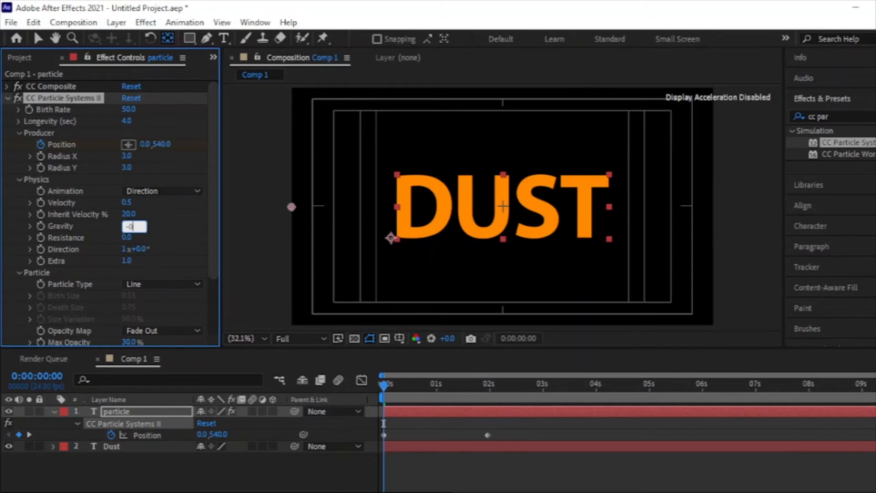
type(".4")
key("Return")
left_click(126, 237)
type("20")
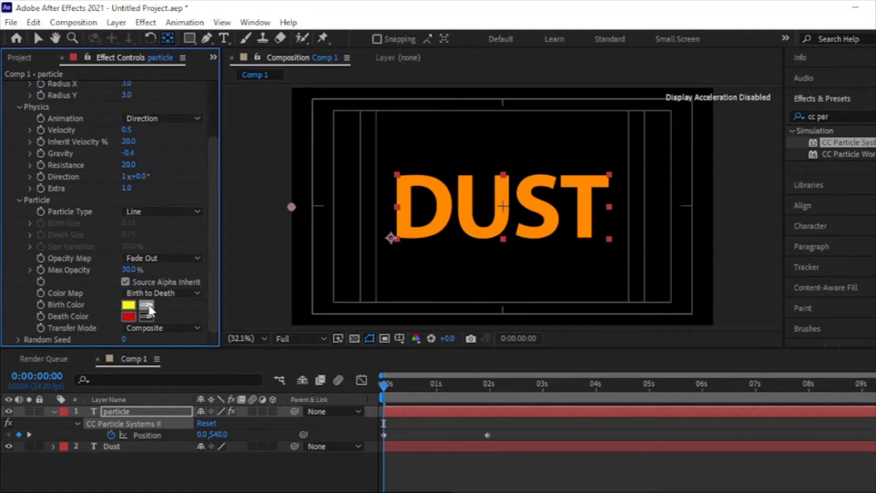
Sample the orange of the DUST text for both the particles' Birth Color and Death Color
left_click(146, 305)
left_click(431, 235)
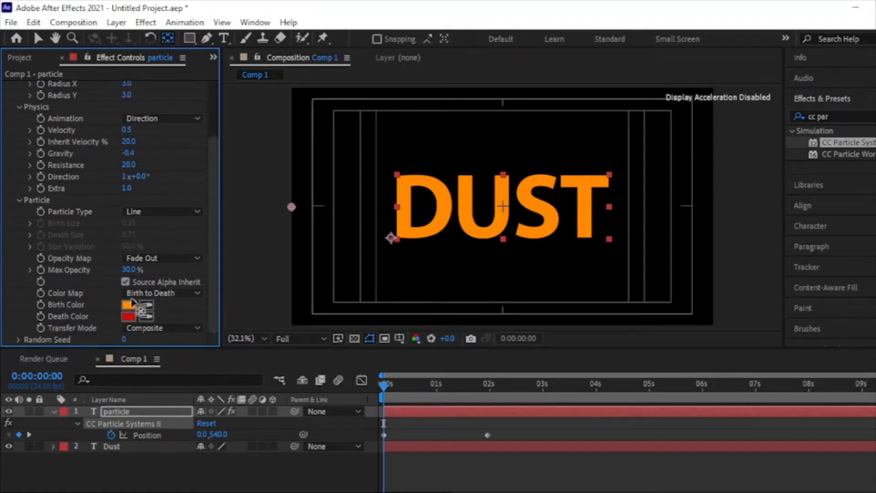
left_click(146, 316)
left_click(440, 214)
Darken the particles' Death Color to brown #925002 and preview the animation
left_click(127, 315)
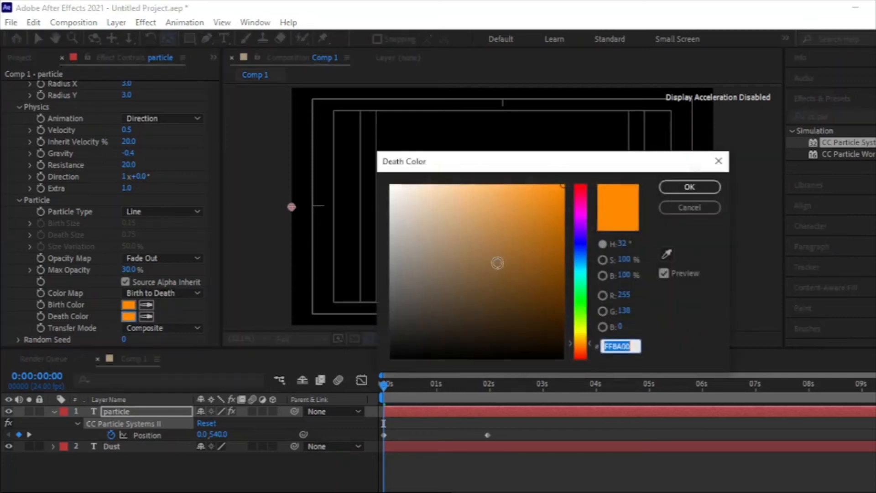
left_click(562, 258)
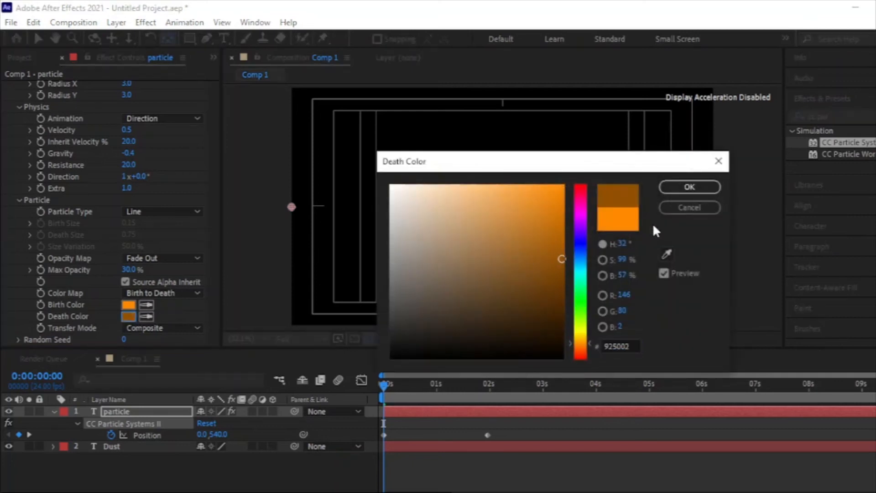
left_click(668, 195)
left_click(209, 402)
key("space")
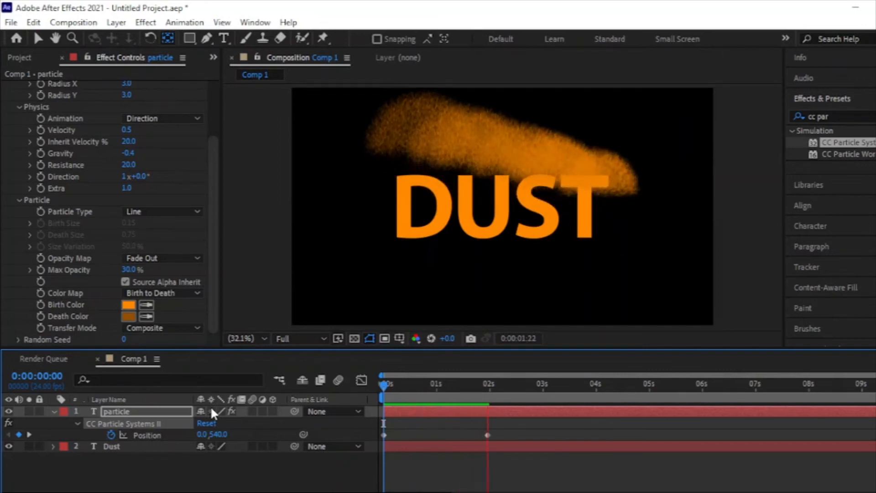
key("space")
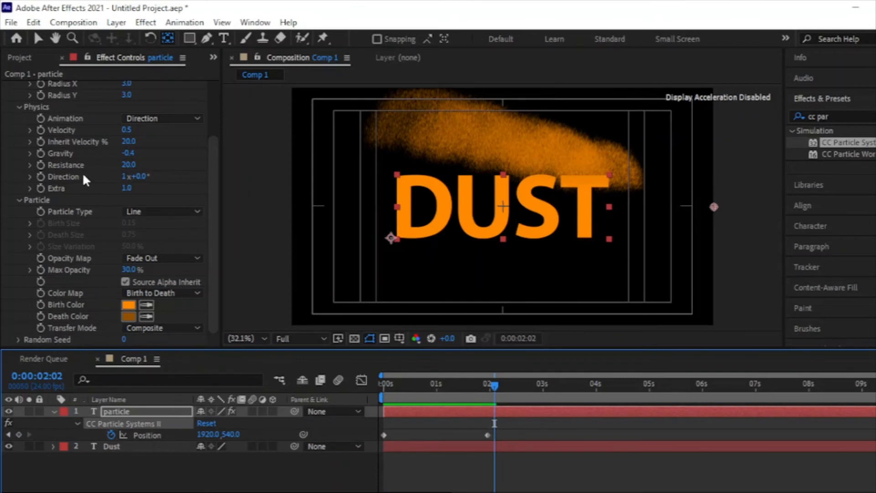
Set the producer's Radius X to 0 and Radius Y to 17, and preview the animation from the start
scroll(99, 166, "up", 2)
scroll(137, 205, "up", 3)
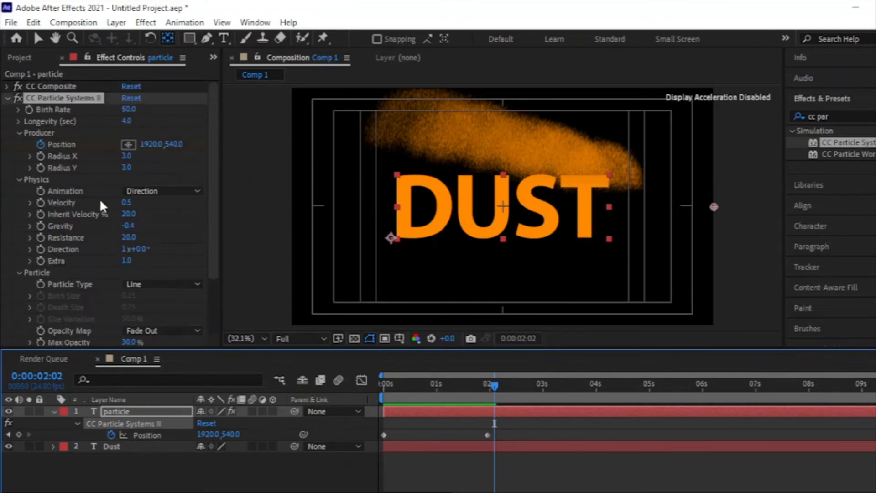
left_click(126, 156)
key("Return")
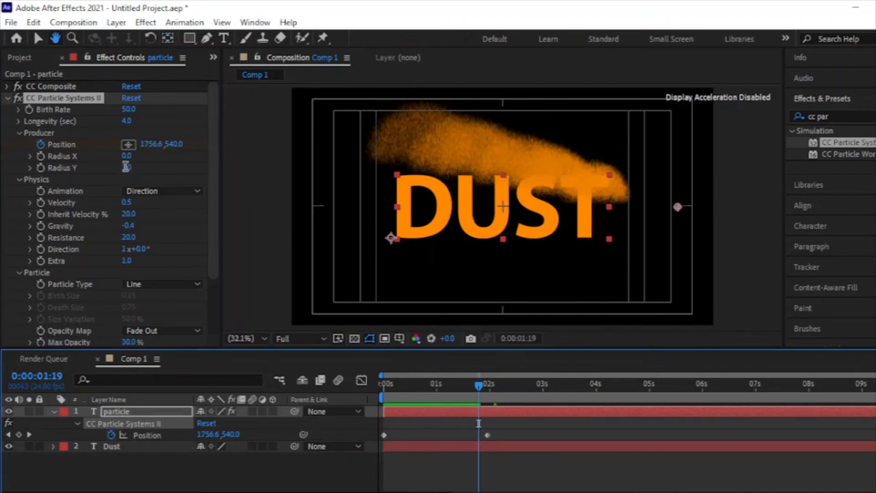
left_click(126, 167)
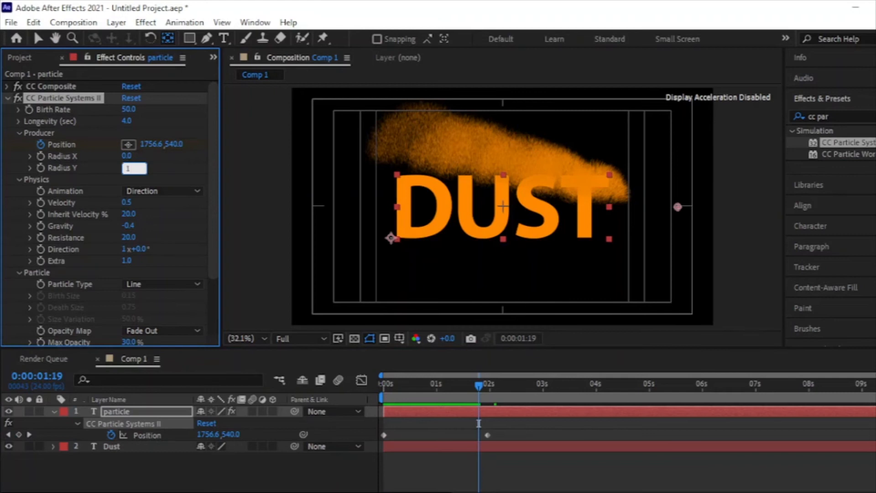
type("17")
key("Return")
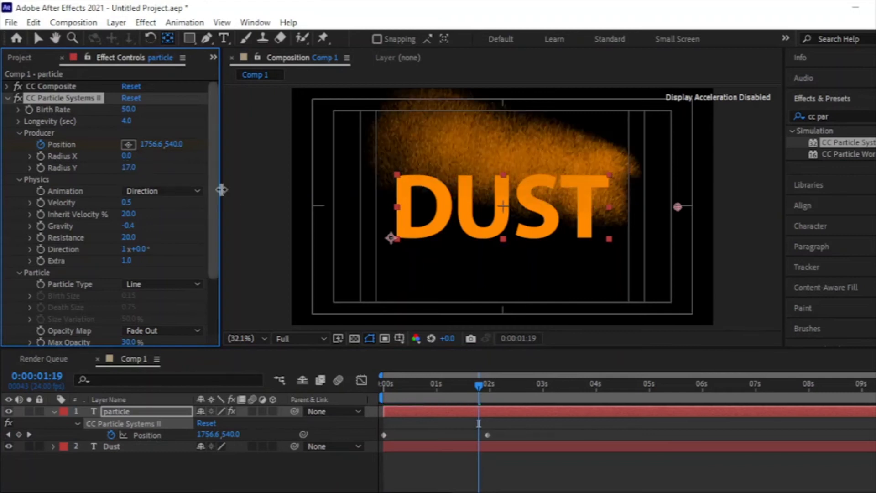
left_click(387, 384)
key("Home")
key("space")
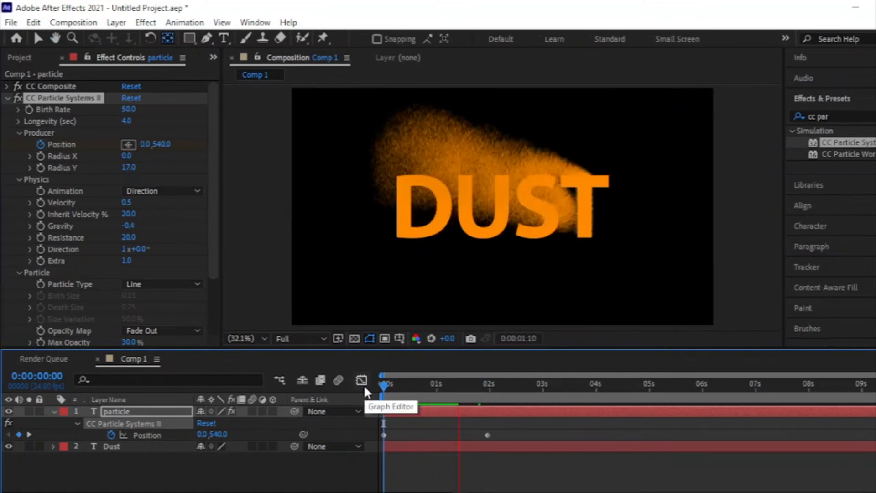
key("space")
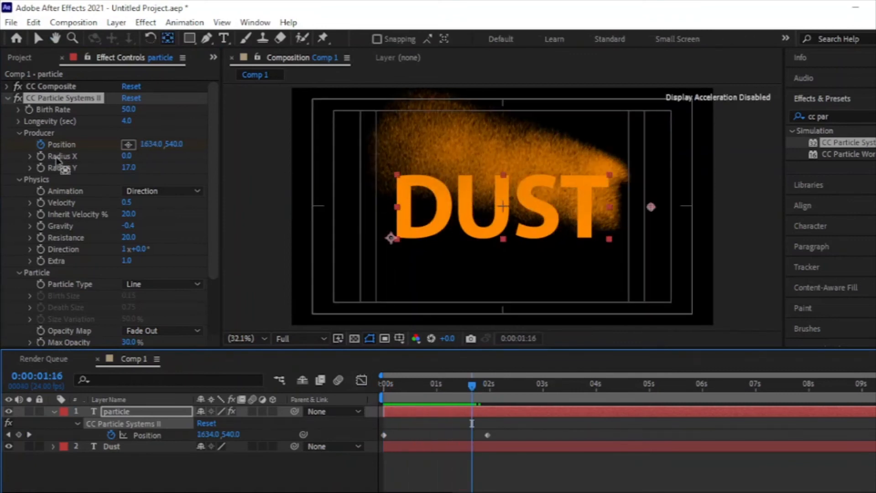
Increase the producer's Radius Y to 19 and preview the animation
left_click(130, 167)
type("180")
key("Return")
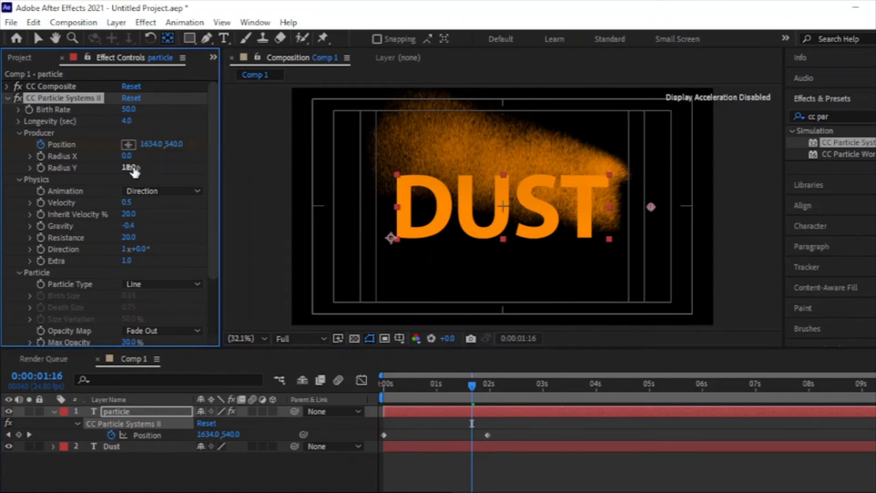
left_click(130, 167)
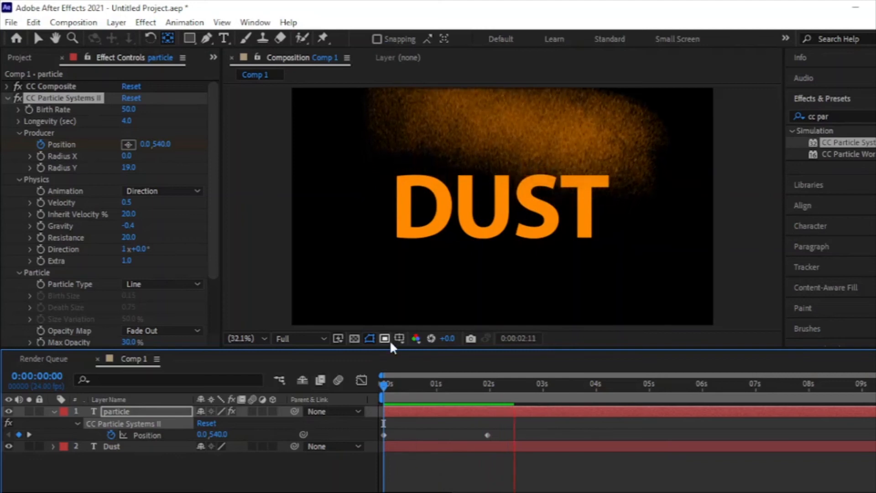
key("space")
Search the effects for "linear" and apply the Linear Wipe transition to the Dust layer
left_click(431, 448)
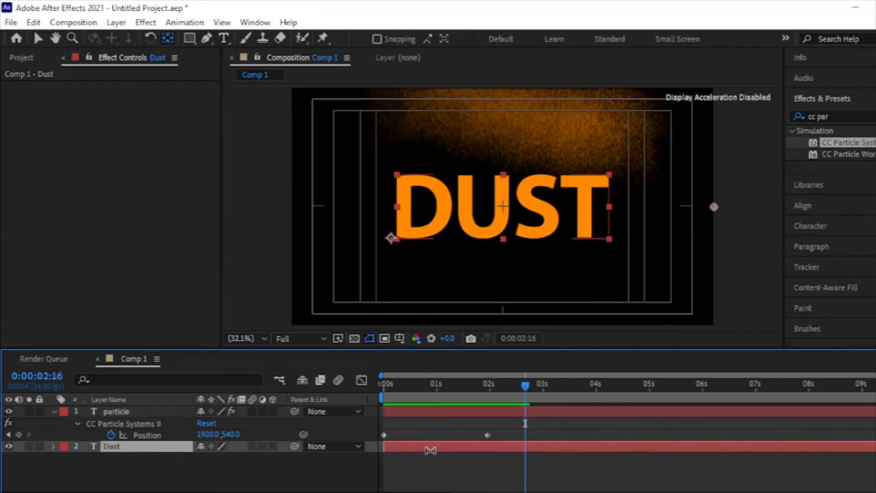
left_click(853, 116)
key("BackSpace")
key("BackSpace")
key("BackSpace")
key("BackSpace")
key("BackSpace")
key("BackSpace")
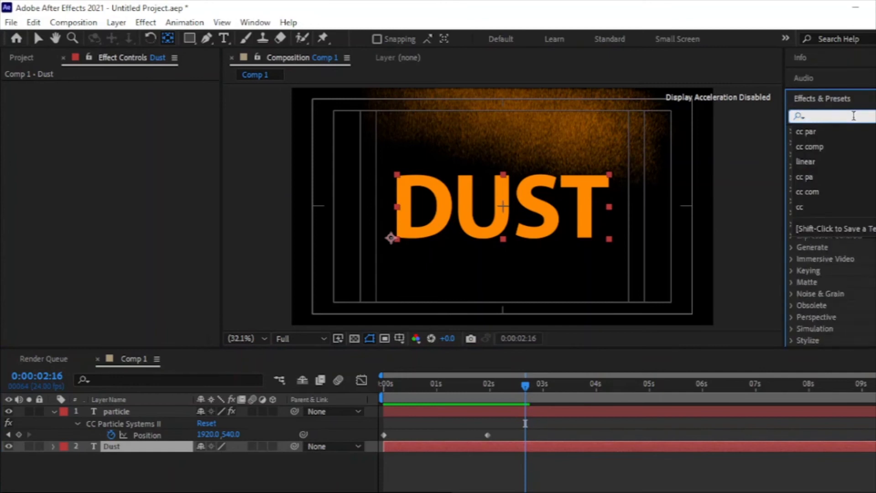
type("linear")
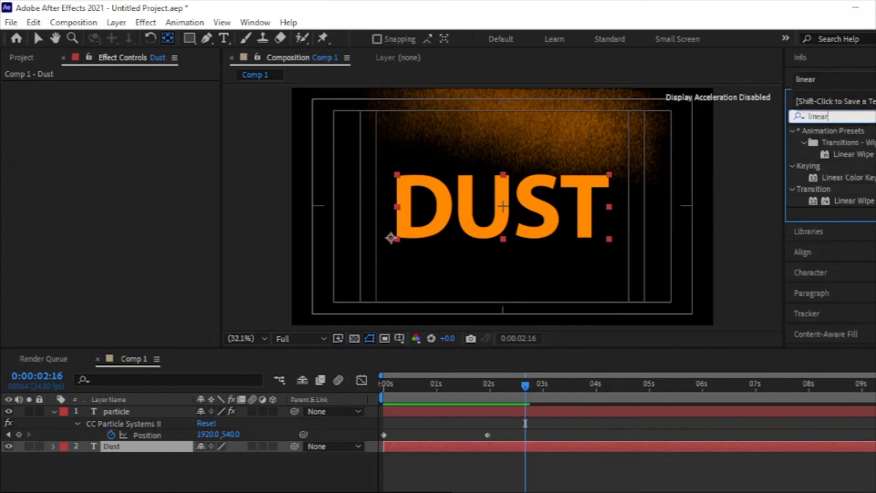
left_click_drag(849, 200, 420, 447)
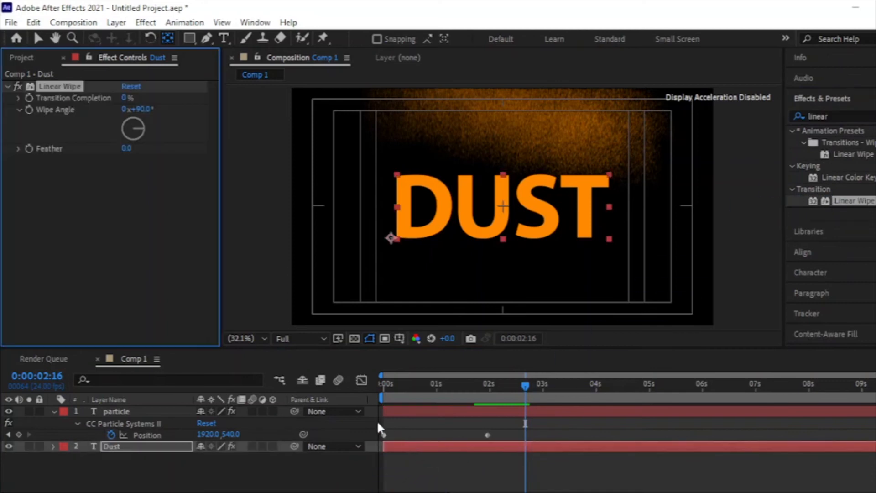
Keyframe the Linear Wipe's Transition Completion at 0% at the start and 100% at 0:00:01:23
left_click(387, 384)
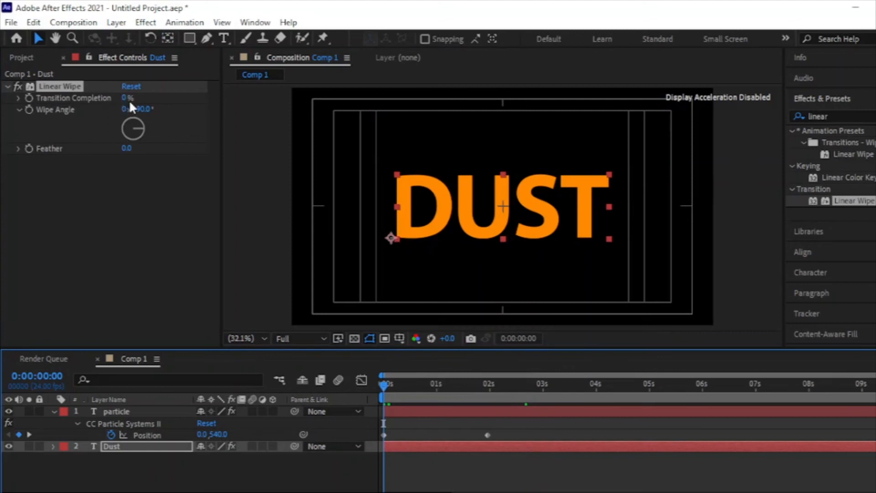
left_click(29, 98)
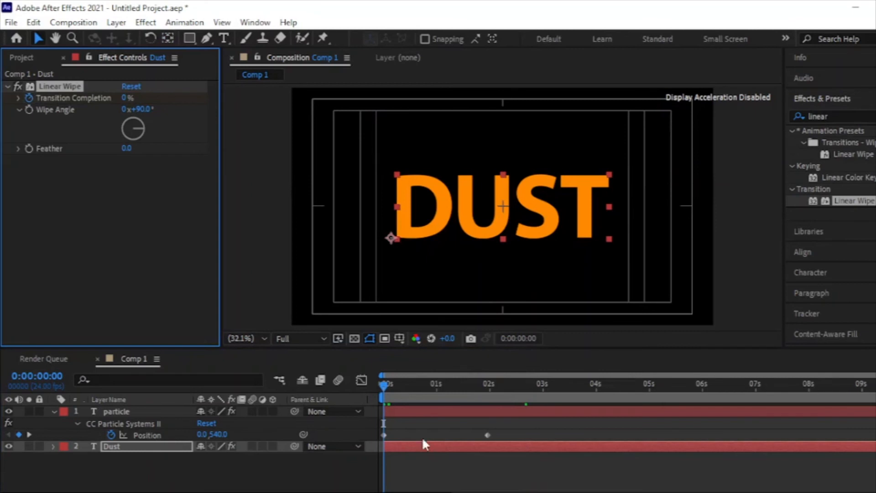
left_click(488, 385)
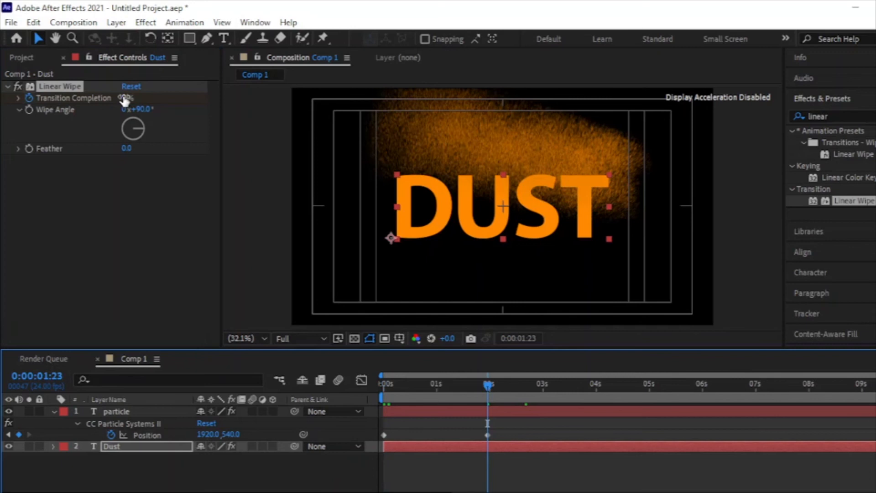
left_click_drag(128, 98, 343, 100)
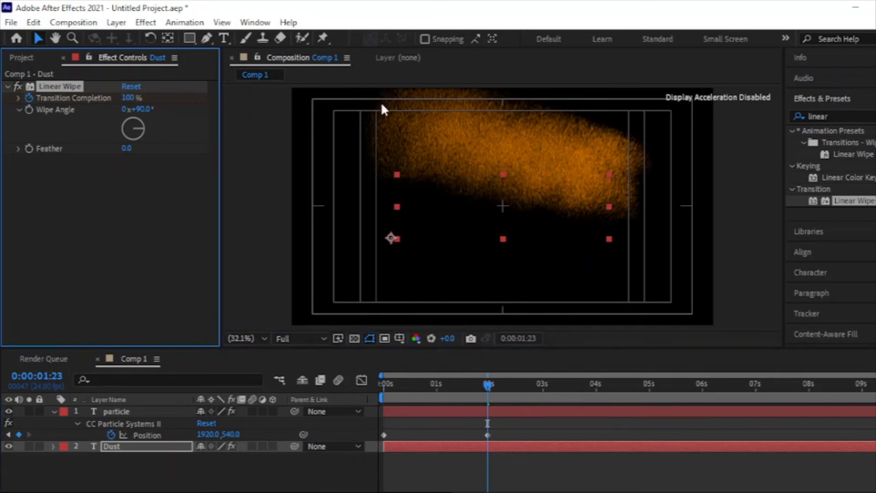
Reveal the Dust layer's keyframes and preview the wipe together with the particles from the start
key("u")
key("Home")
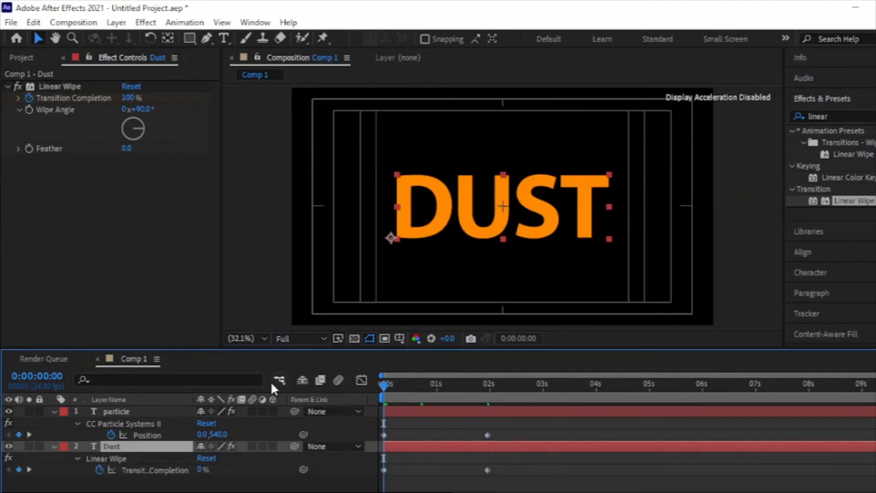
key("space")
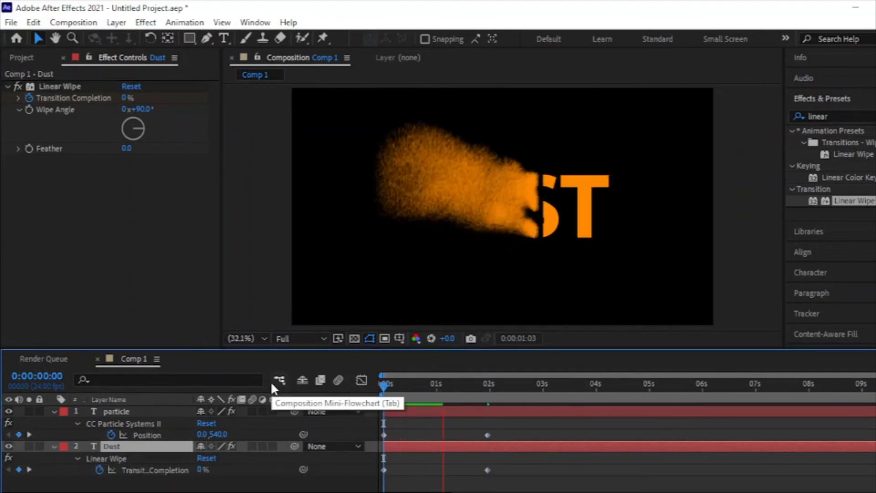
key("space")
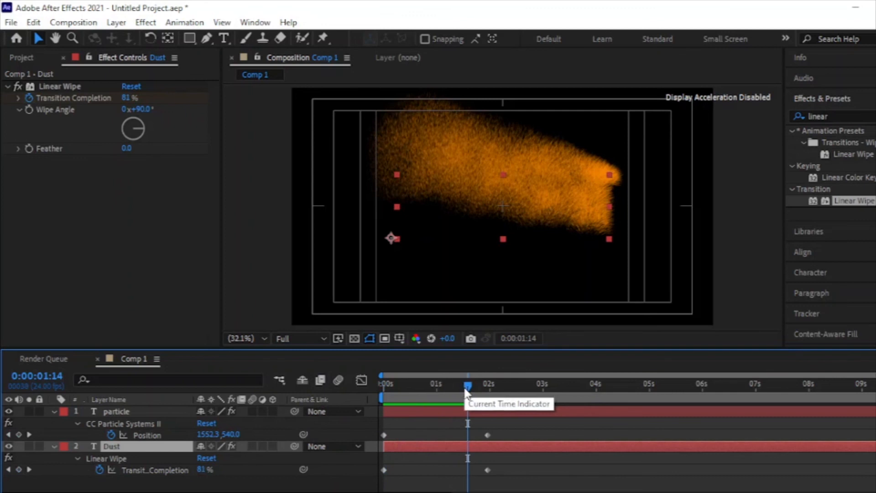
Move the final Transition Completion keyframe slightly past 2 seconds, checking at 0:00:01:03, and preview from the start
left_click_drag(465, 389, 442, 387)
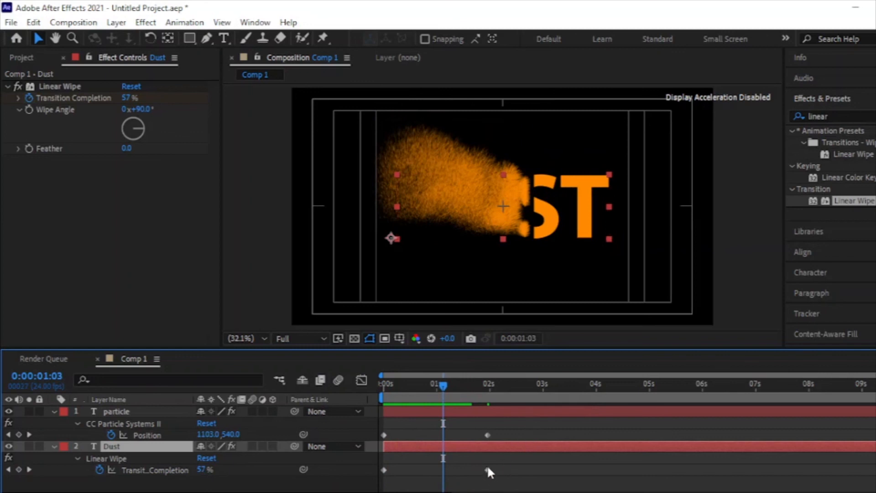
left_click_drag(486, 470, 494, 474)
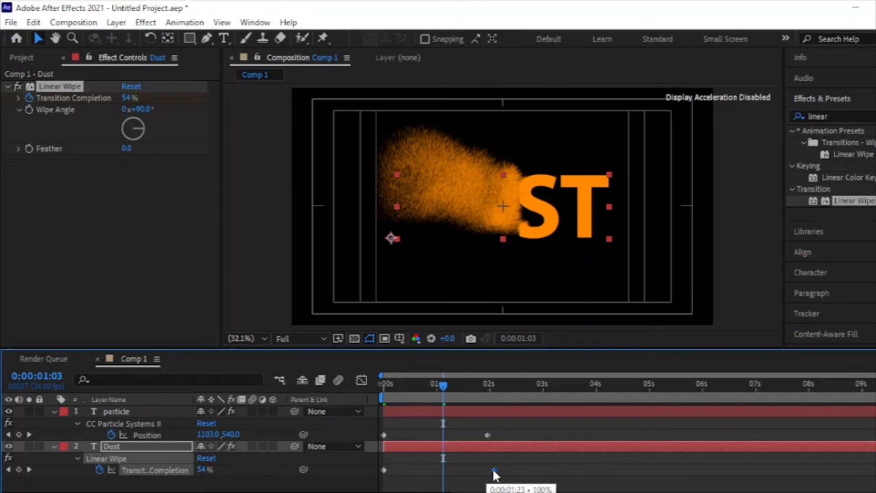
mouse_move(493, 471)
left_mouse_down()
mouse_move(504, 470)
mouse_move(481, 474)
mouse_move(490, 476)
left_mouse_up()
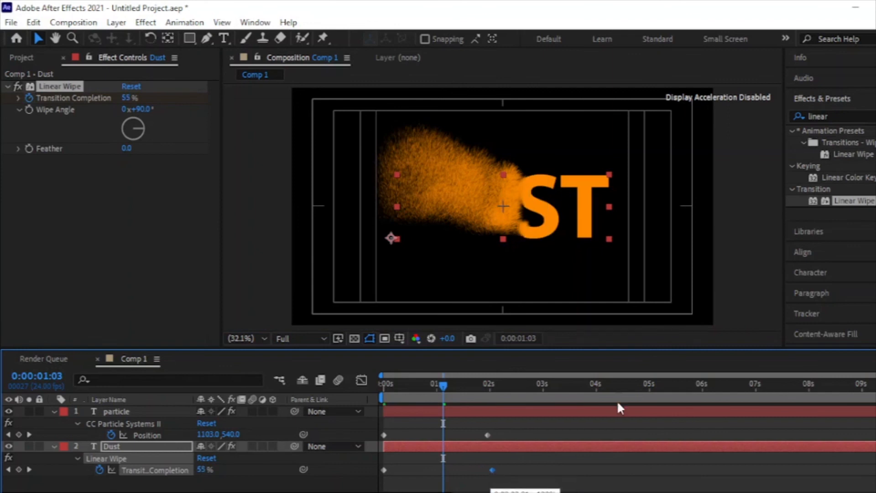
left_click_drag(401, 390, 327, 386)
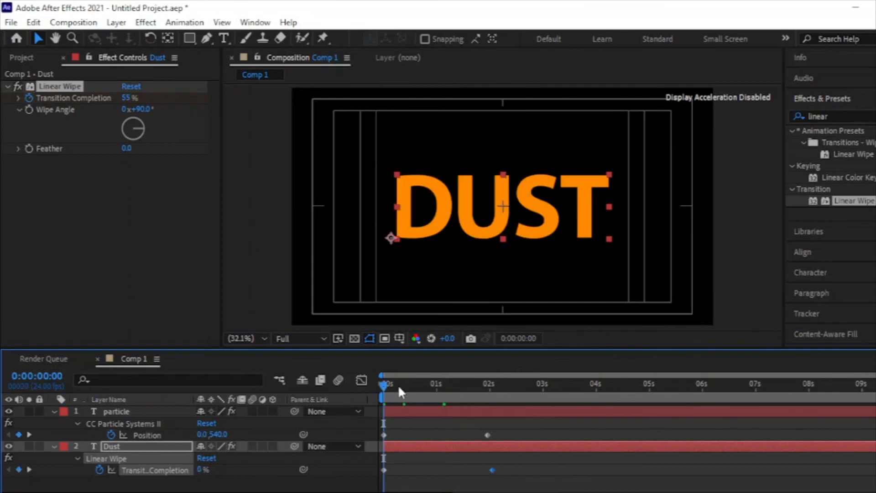
key("space")
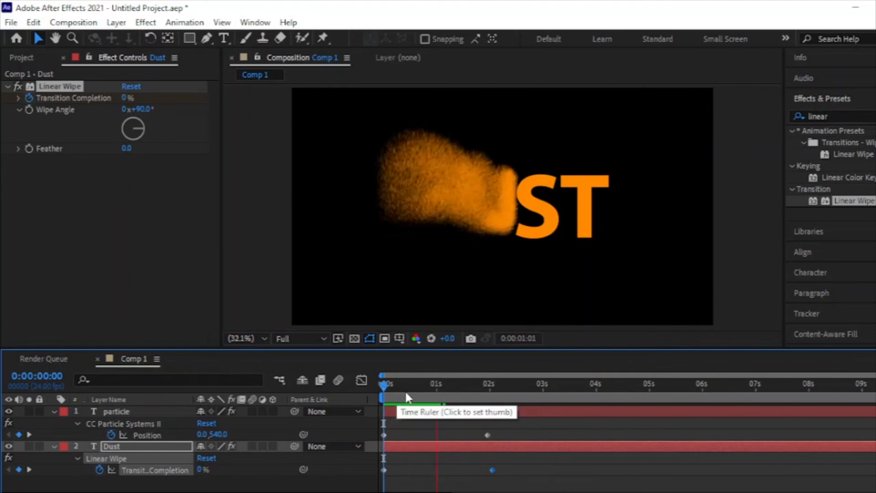